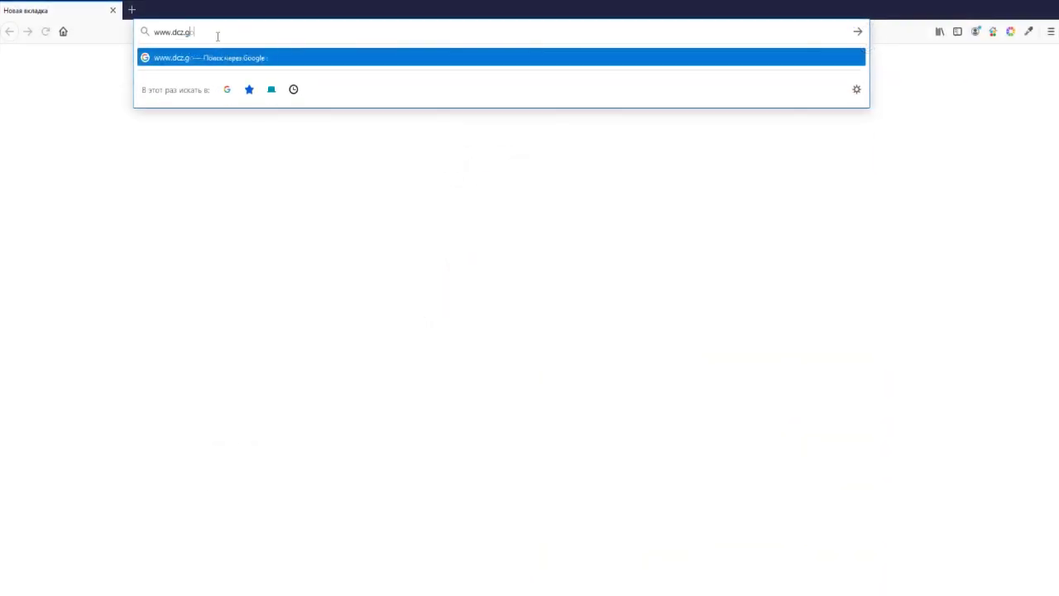
type("ov.ua")
key("Return")
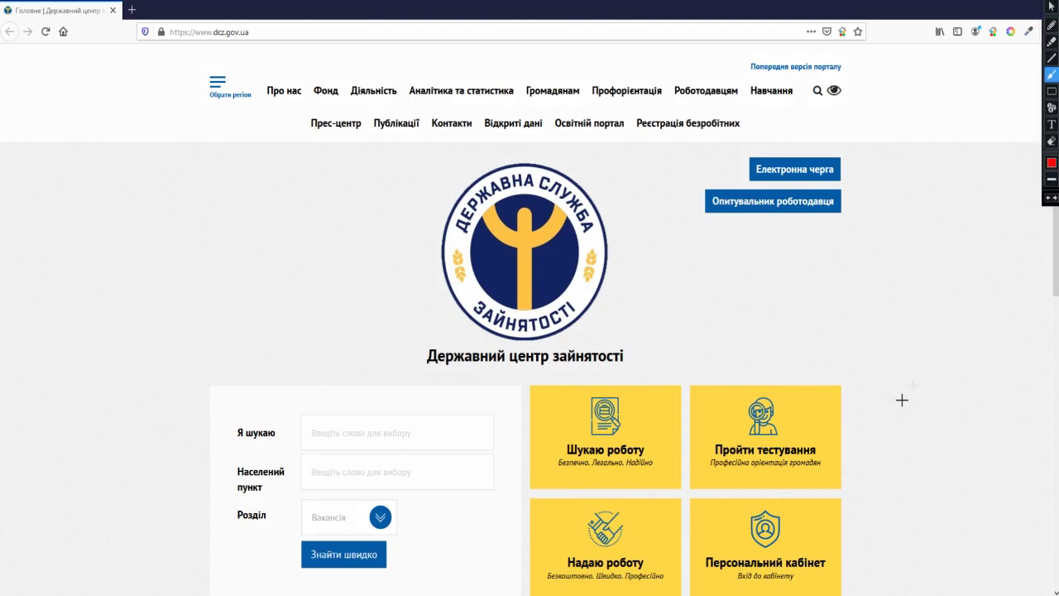
mouse_move(914, 384)
left_mouse_down()
mouse_move(816, 491)
mouse_move(805, 530)
left_mouse_up()
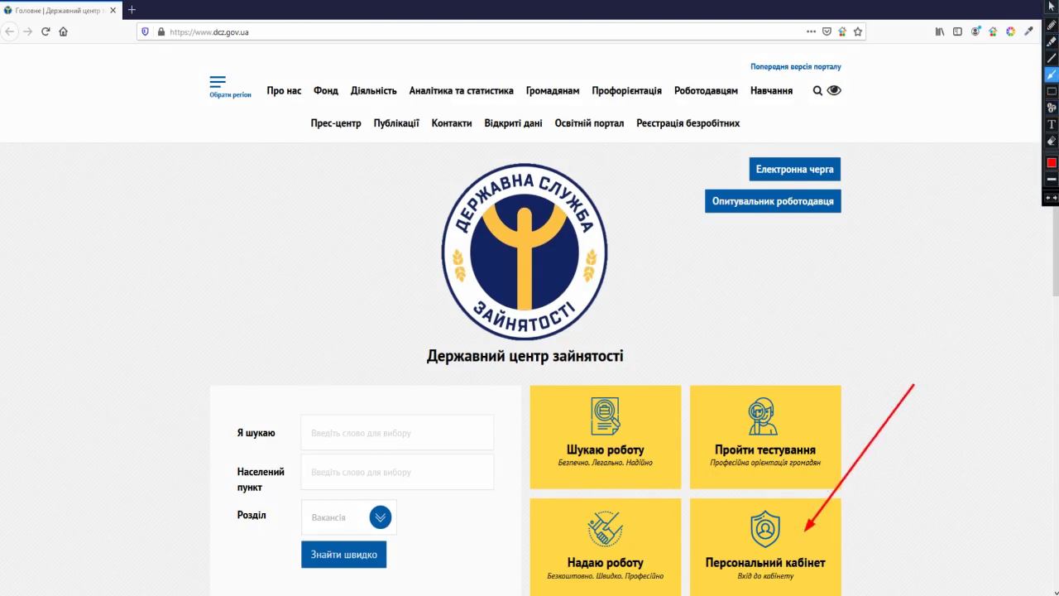
left_click(1052, 6)
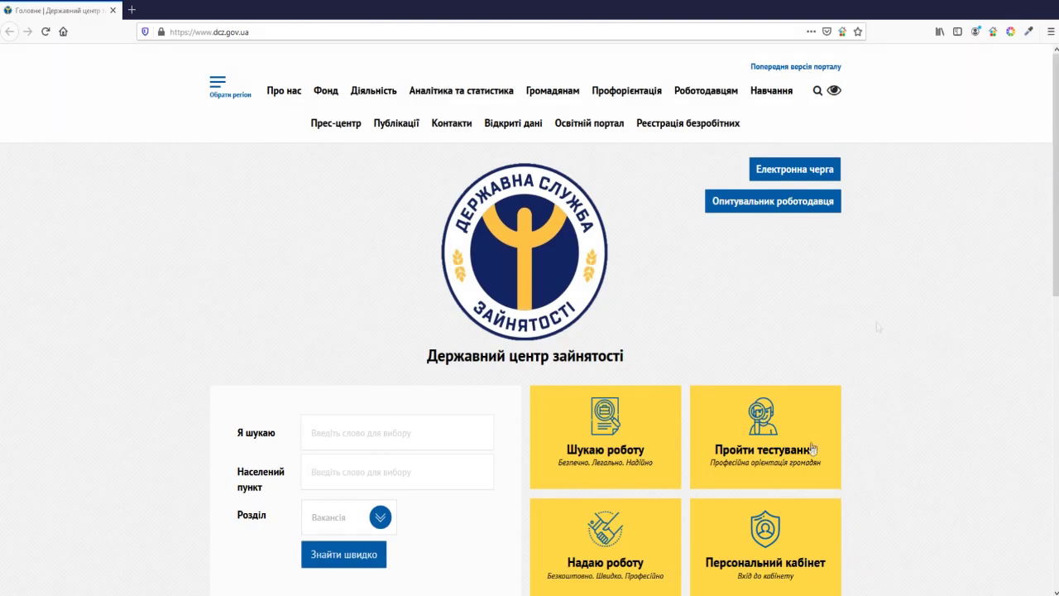
left_click(772, 545)
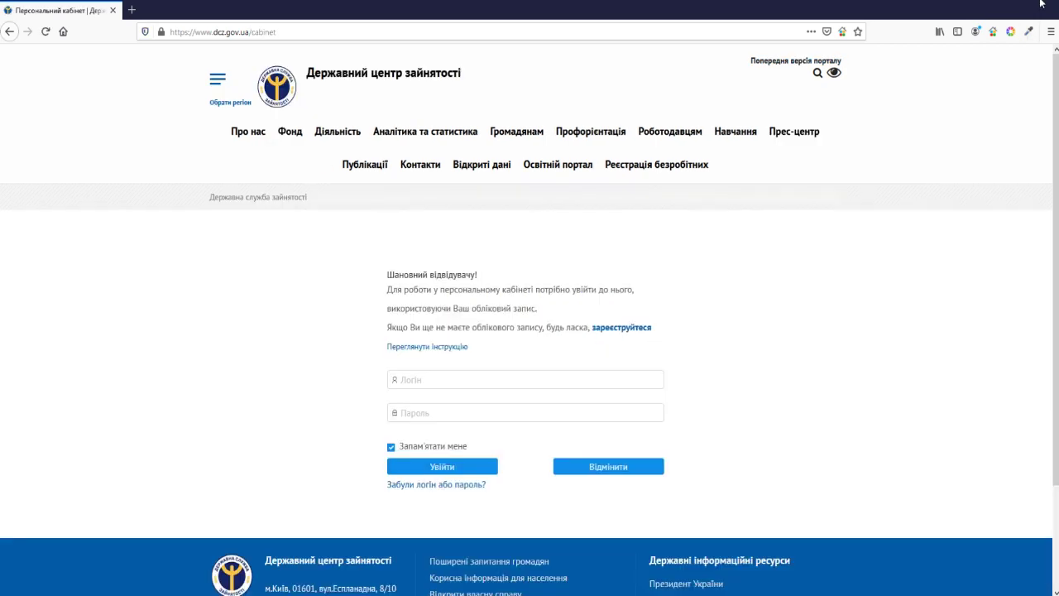
left_click(1052, 7)
mouse_move(742, 411)
left_mouse_down()
mouse_move(675, 369)
mouse_move(651, 340)
left_mouse_up()
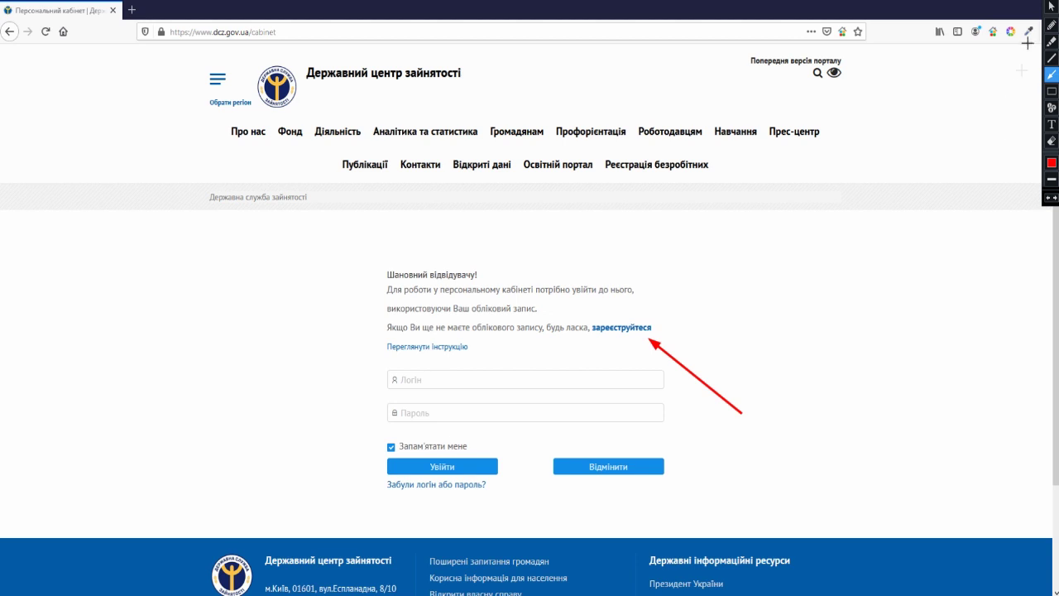
left_click(1051, 5)
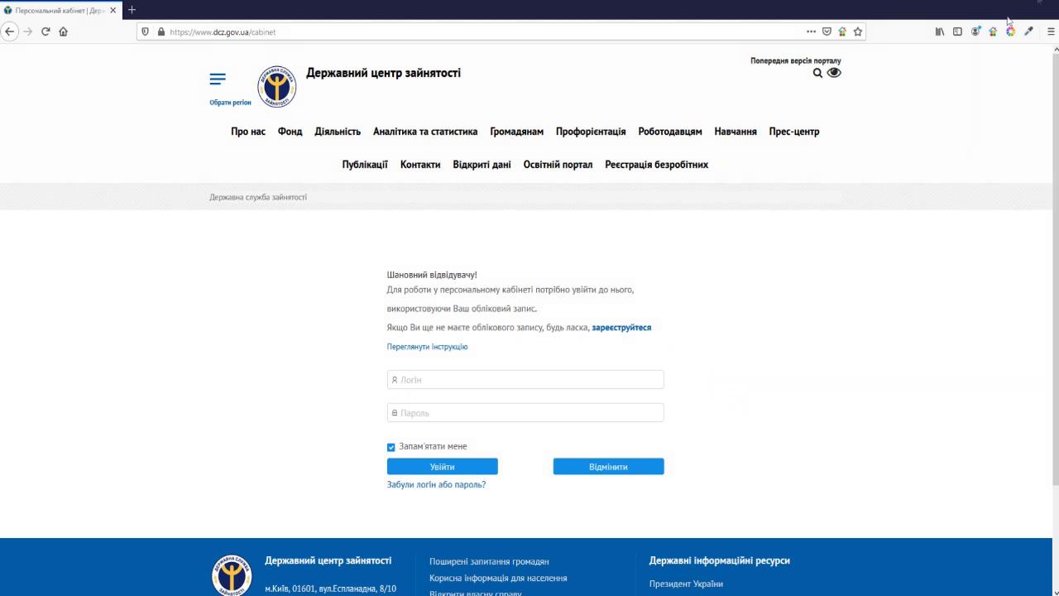
Start registration and enter the login, the copied Gmail address, and the password twice.
left_click(630, 329)
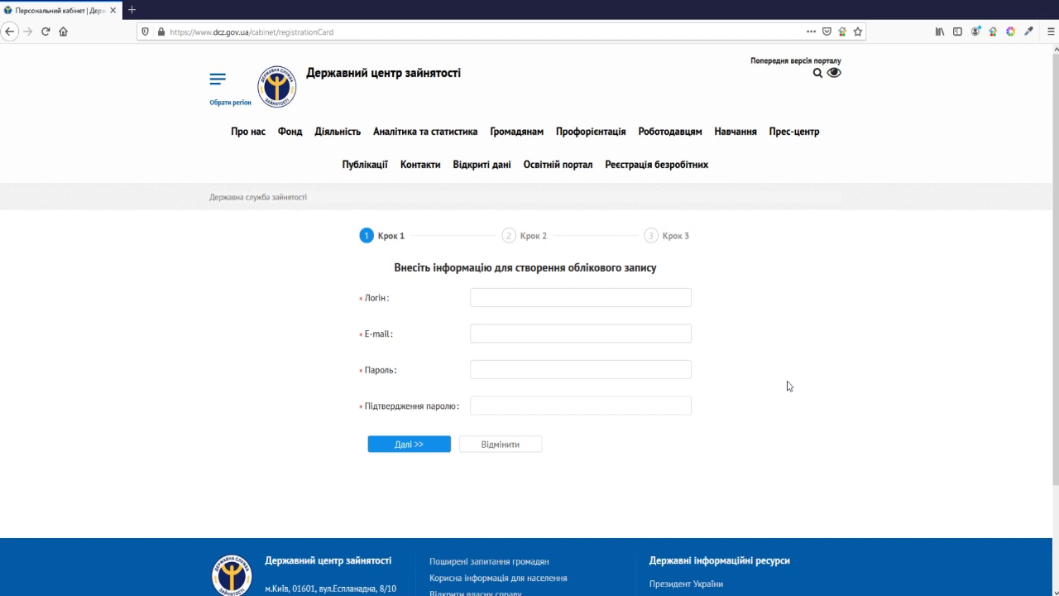
type("dnikweb")
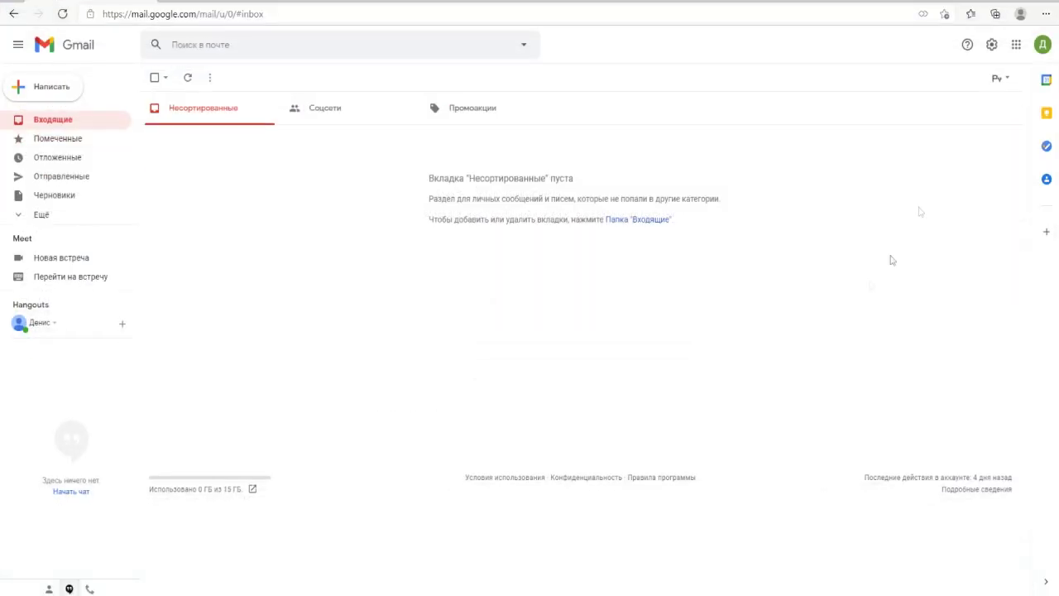
left_click(1042, 44)
left_click_drag(914, 149, 985, 152)
key("ctrl+c")
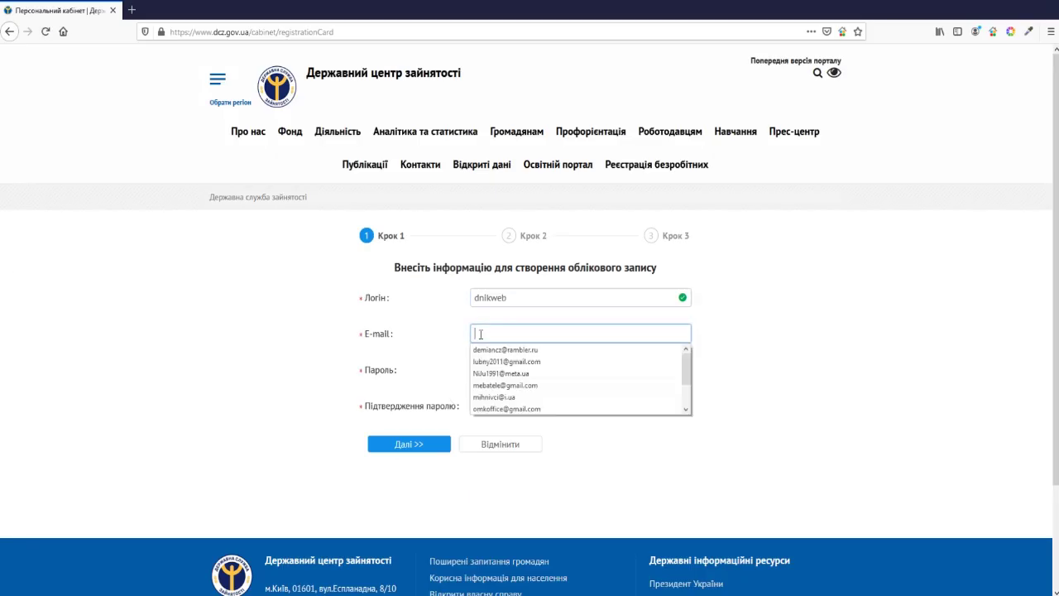
right_click(481, 335)
left_click(514, 402)
left_click(495, 371)
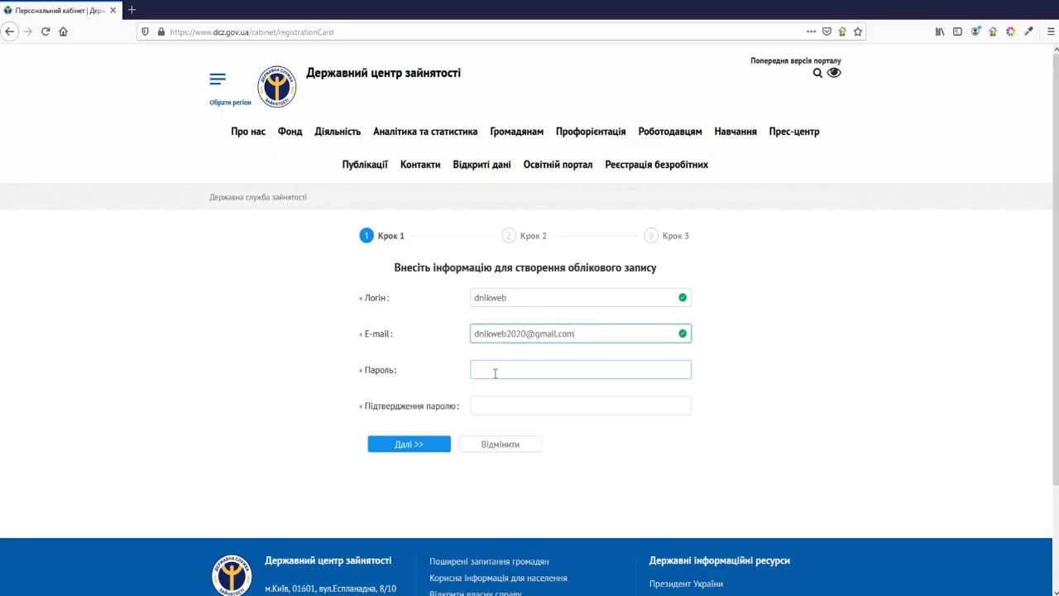
type("•••••••••")
left_click(505, 404)
type("•••••••••")
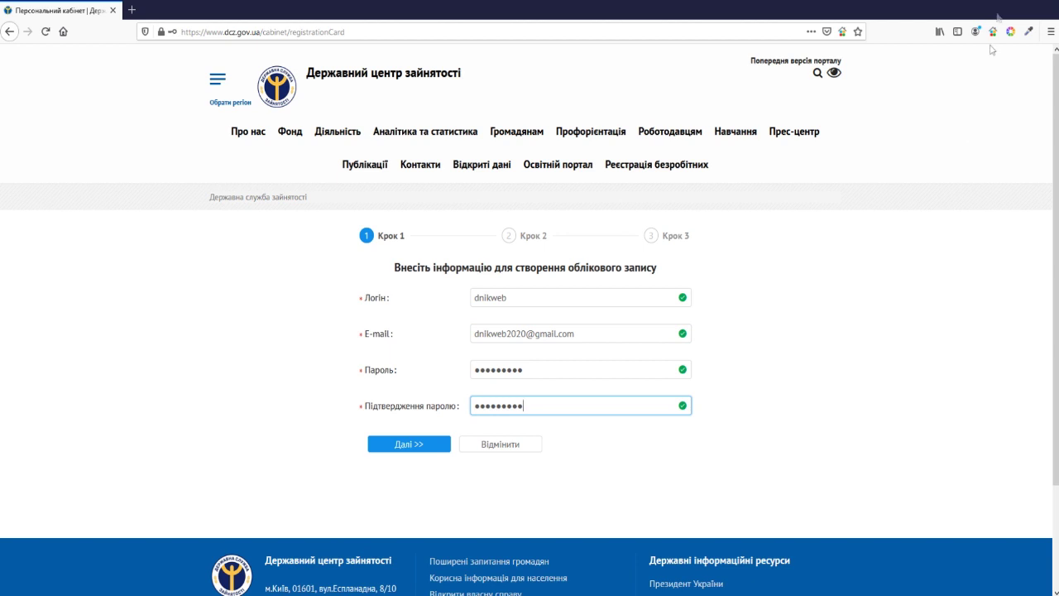
Continue past step 2, keeping Пошук роботи as the purpose, to reach Крок 3.
key("ctrl+shift+d")
left_click_drag(301, 518, 368, 455)
key("ctrl+shift+d")
left_click(385, 442)
key("ctrl+shift+d")
left_click_drag(249, 356, 348, 298)
left_click_drag(394, 453, 461, 363)
key("ctrl+shift+d")
left_click(491, 342)
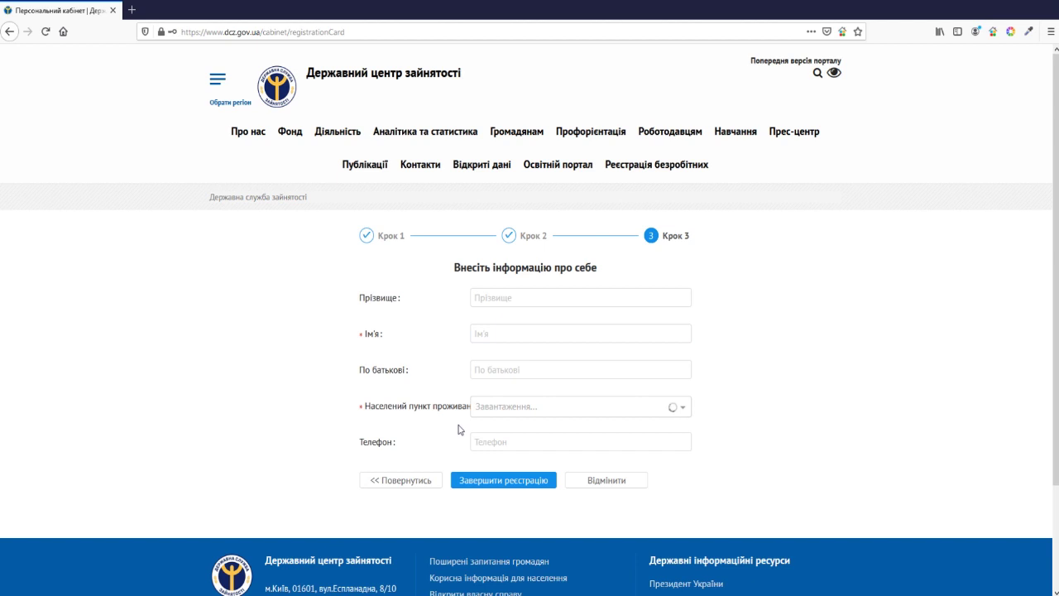
Enter the job seeker's surname, first name and patronymic on Крок 3.
left_click(507, 298)
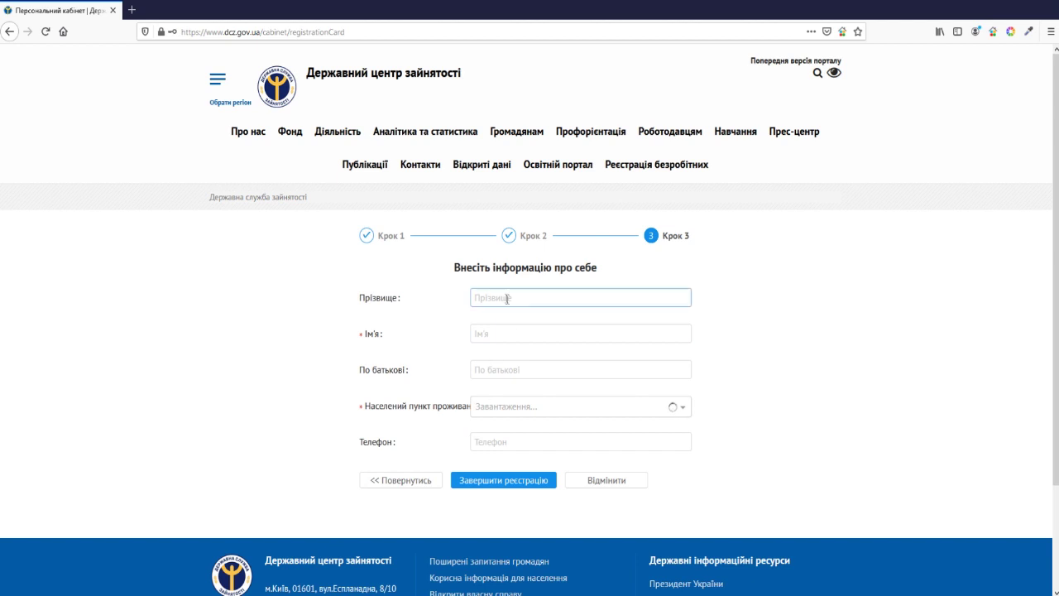
type("Ніколь")
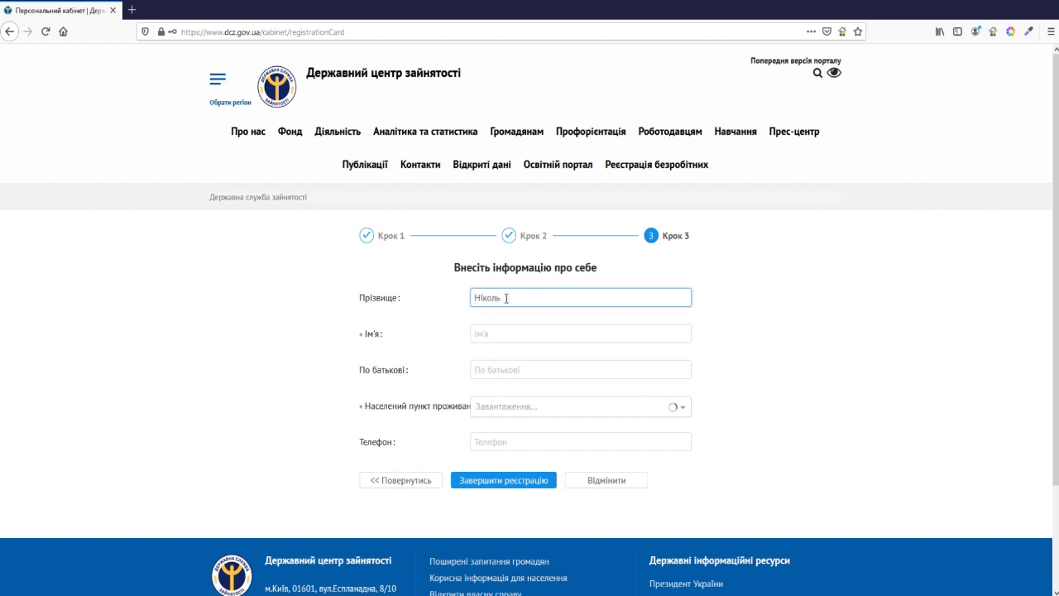
type("ський")
left_click(501, 332)
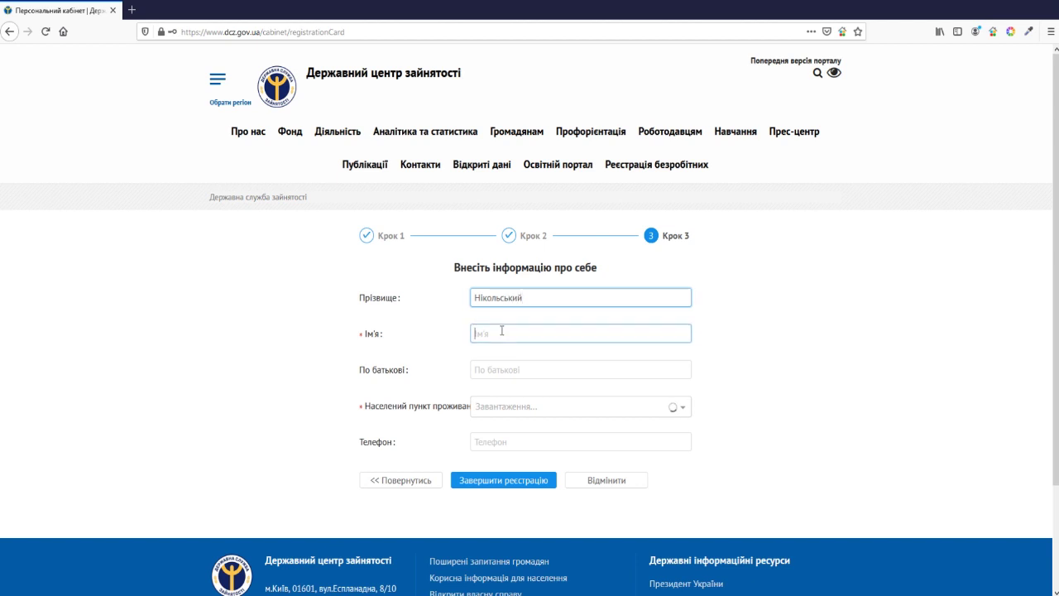
type("Денис")
left_click(495, 369)
type("Олегович")
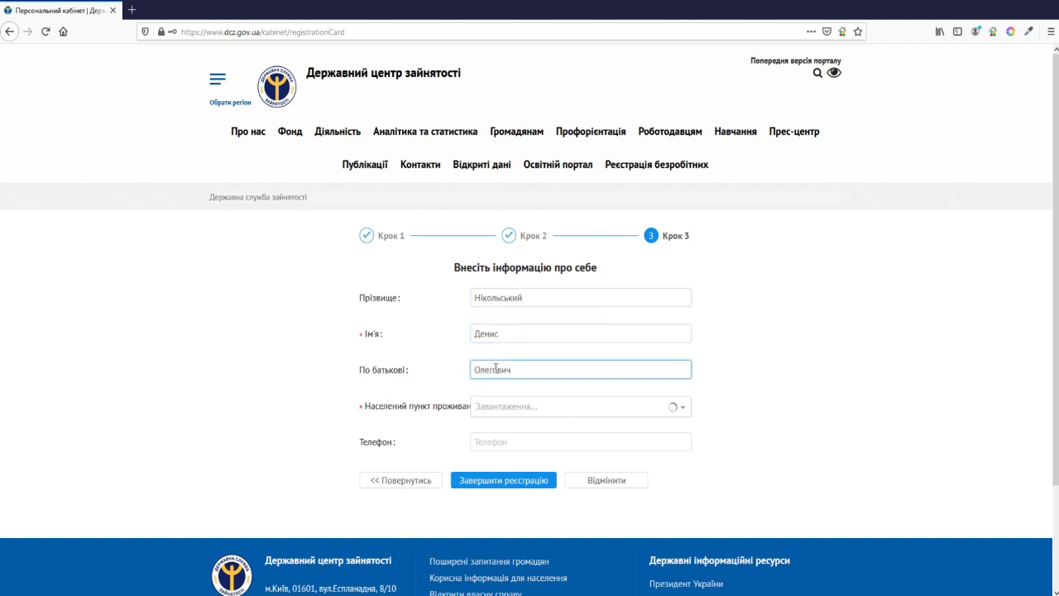
Choose М.Київ as the place of residence, leave Телефон empty, and finish registration.
left_click(505, 406)
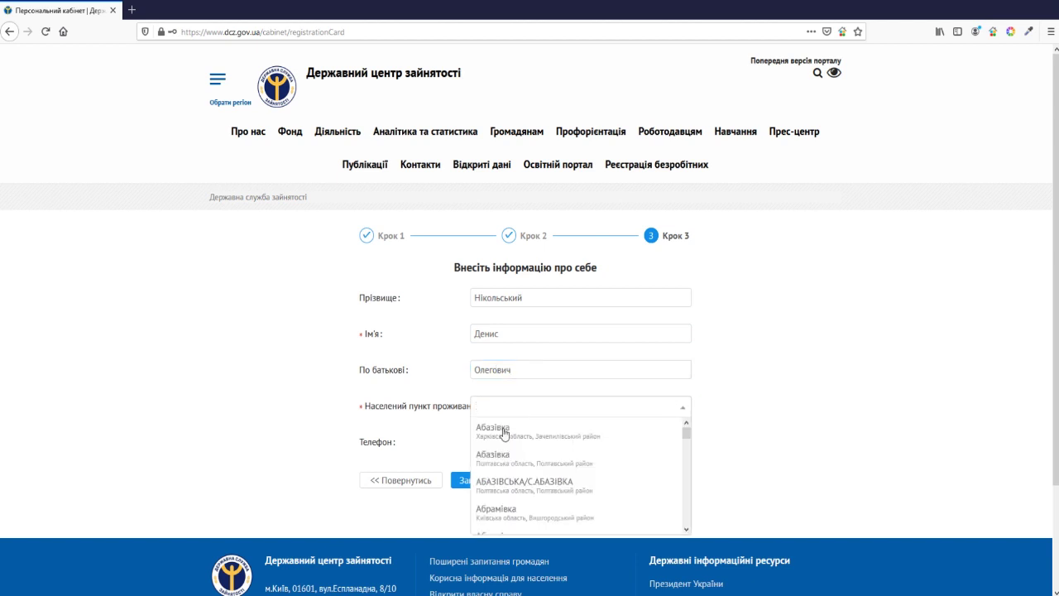
type("Київ")
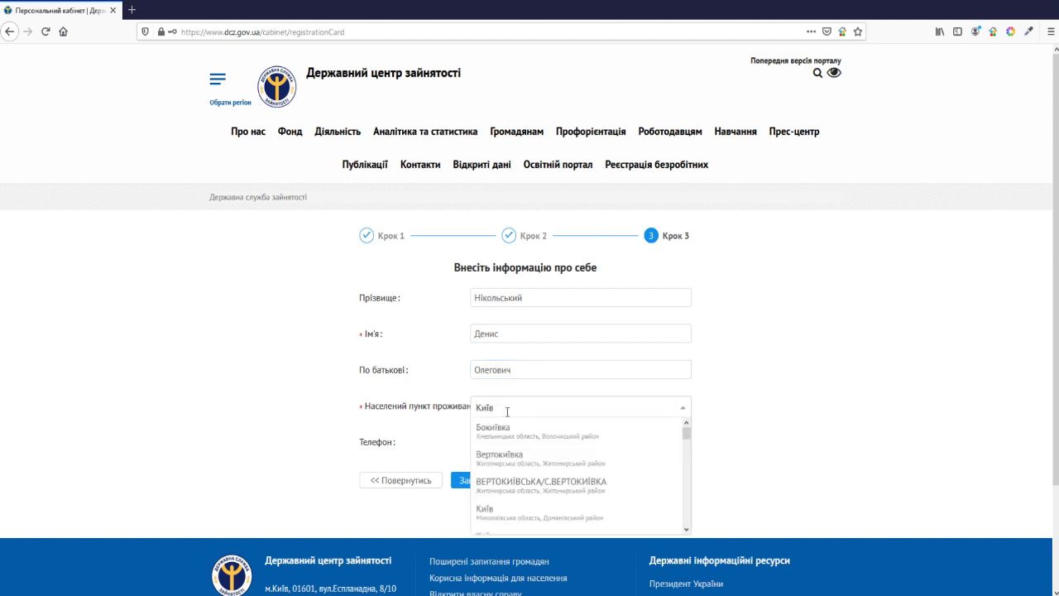
scroll(509, 456, "down", 1)
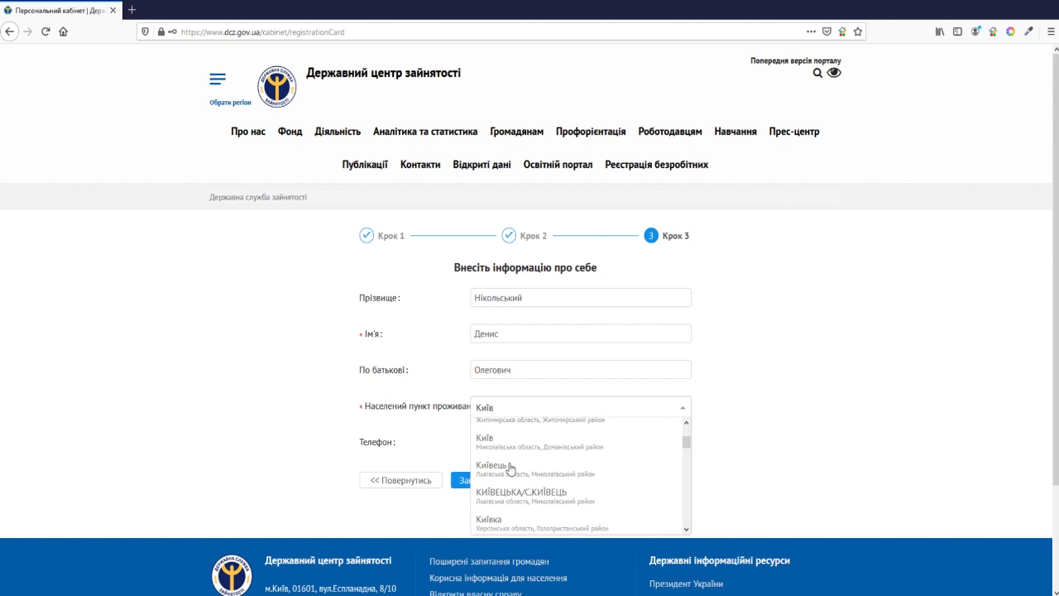
scroll(519, 454, "down", 1)
scroll(519, 454, "down", 4)
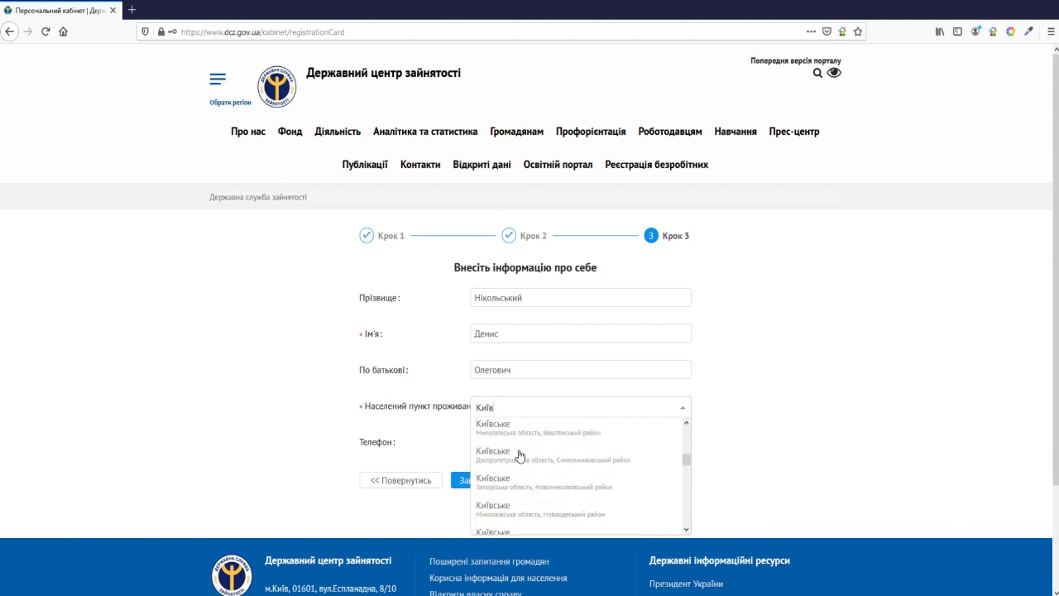
scroll(519, 454, "down", 2)
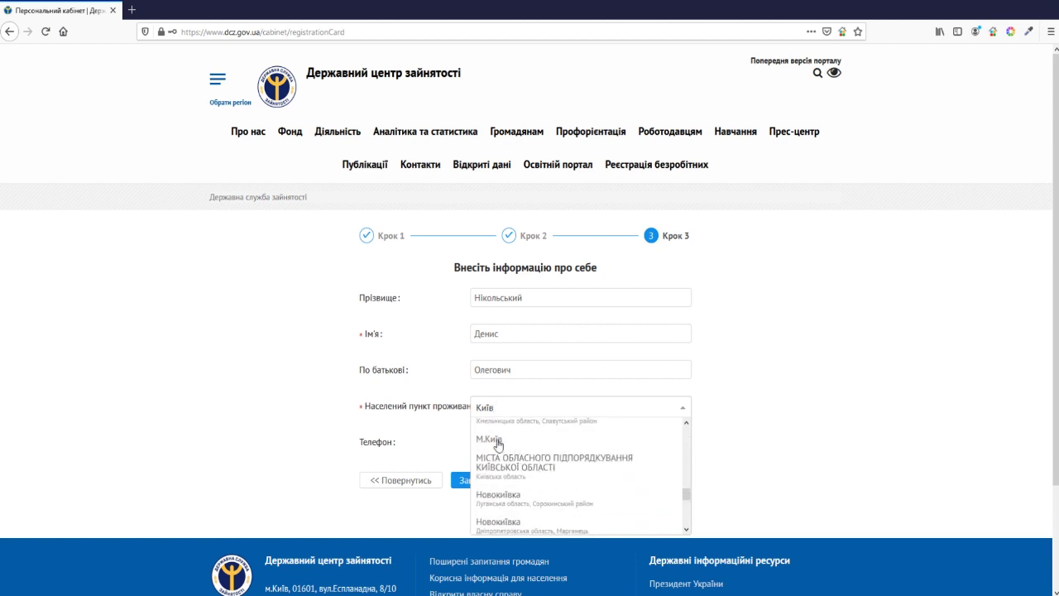
left_click(500, 442)
left_click(501, 444)
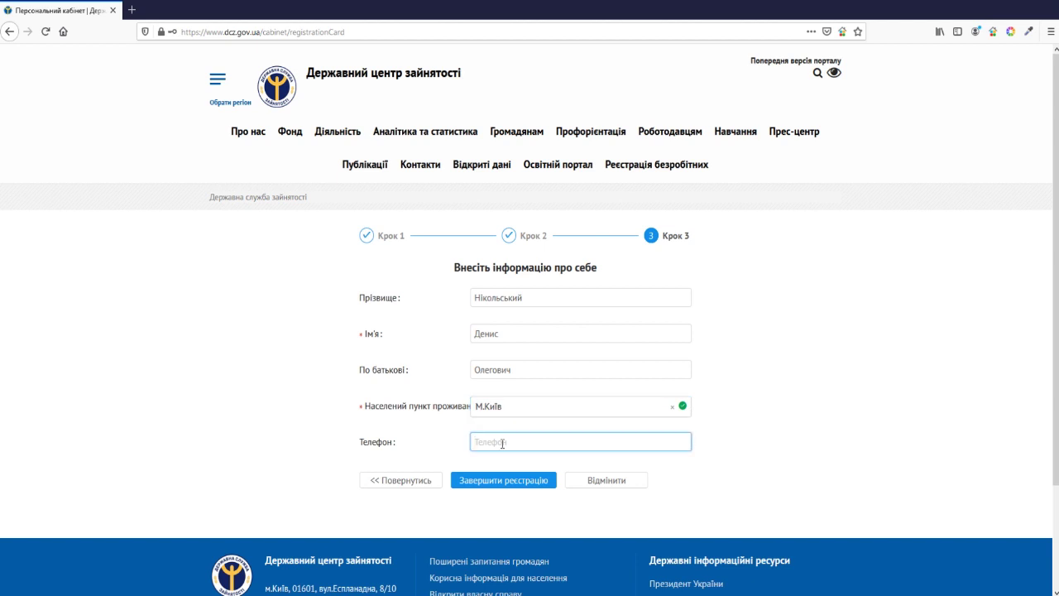
left_click(1043, 7)
left_click_drag(416, 545, 458, 495)
left_click(480, 486)
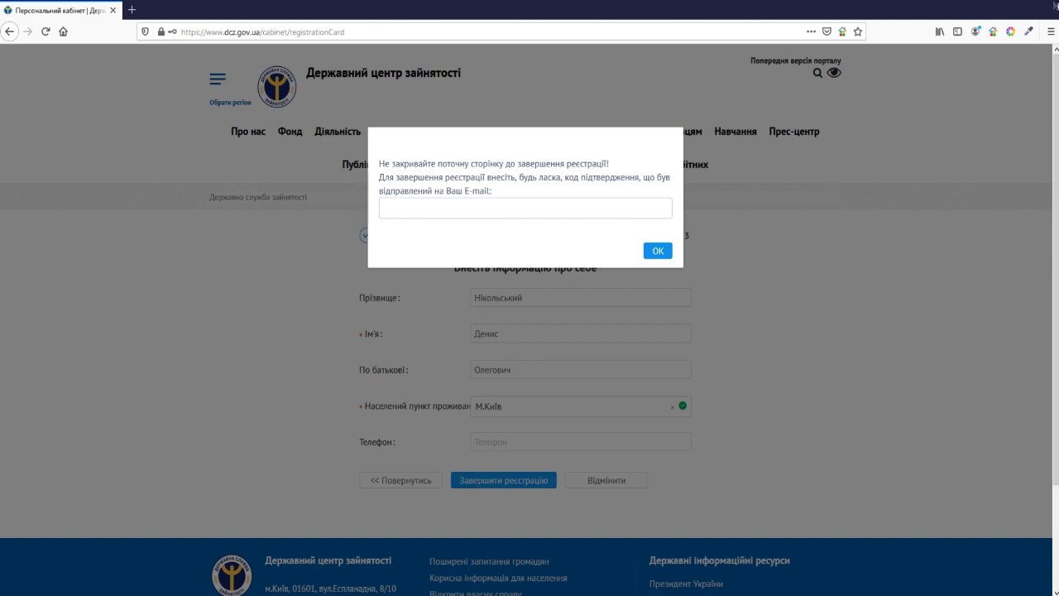
Wait until the dialog requesting the e-mailed confirmation code appears.
mouse_move(1049, 5)
left_click_drag(295, 299, 384, 212)
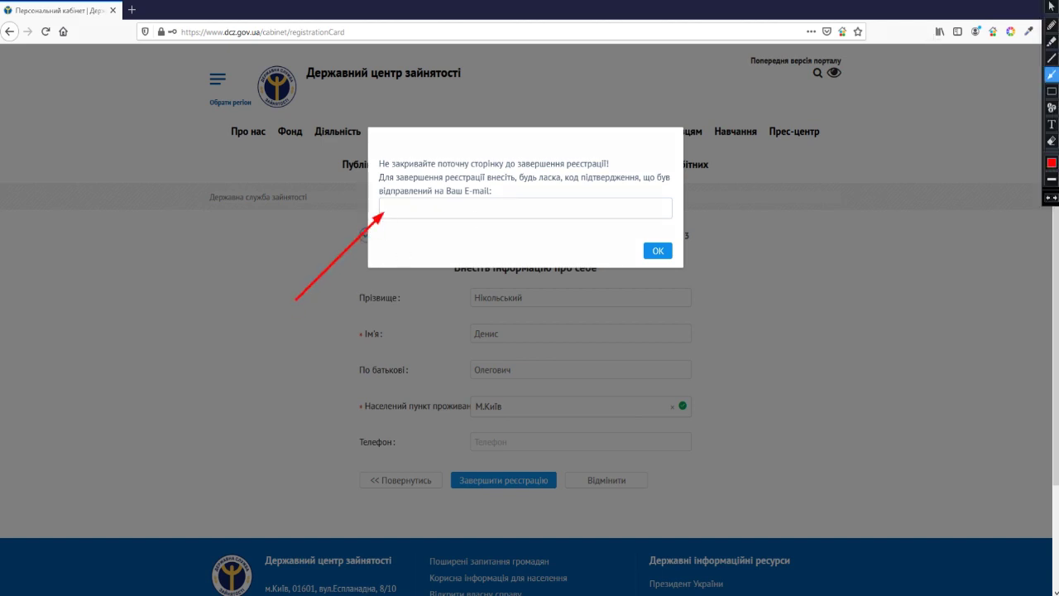
key("Escape")
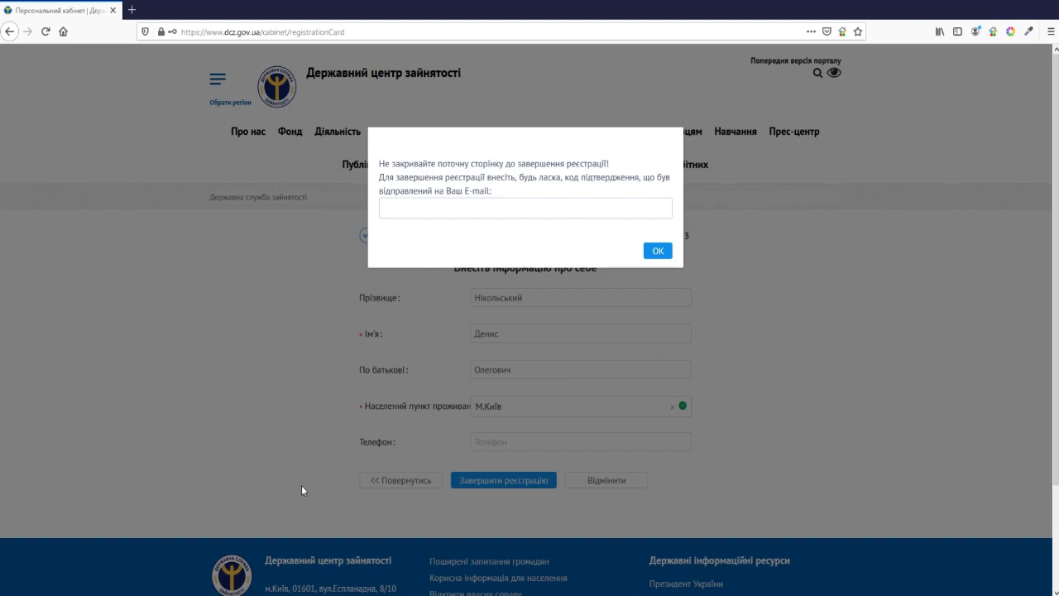
Switch to Gmail and open the dcz_portal registration confirmation e-mail.
left_click(121, 488)
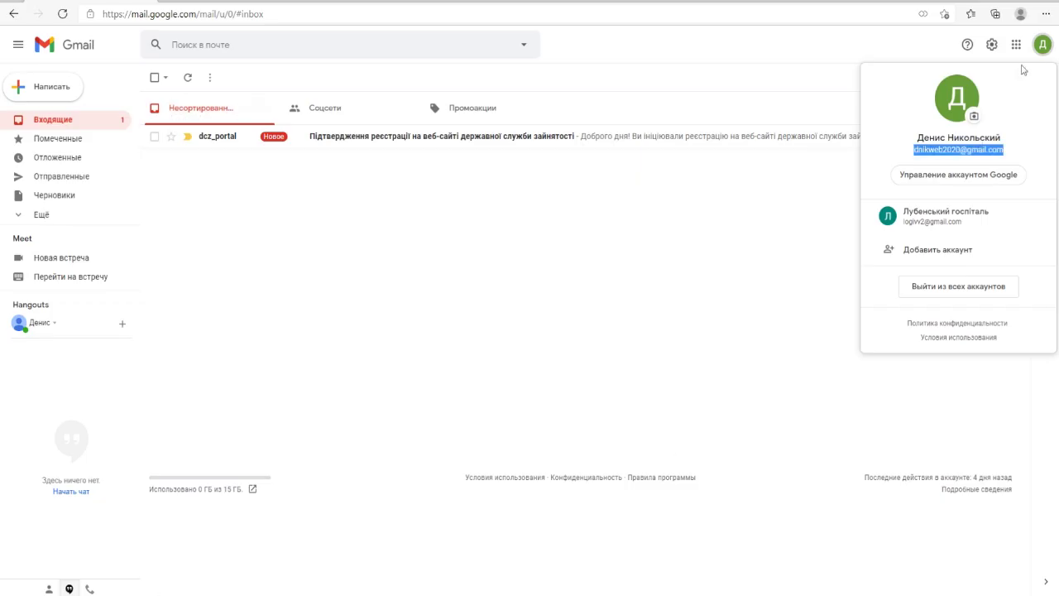
left_click(1042, 44)
key("ctrl+alt+g")
left_click_drag(216, 268, 321, 152)
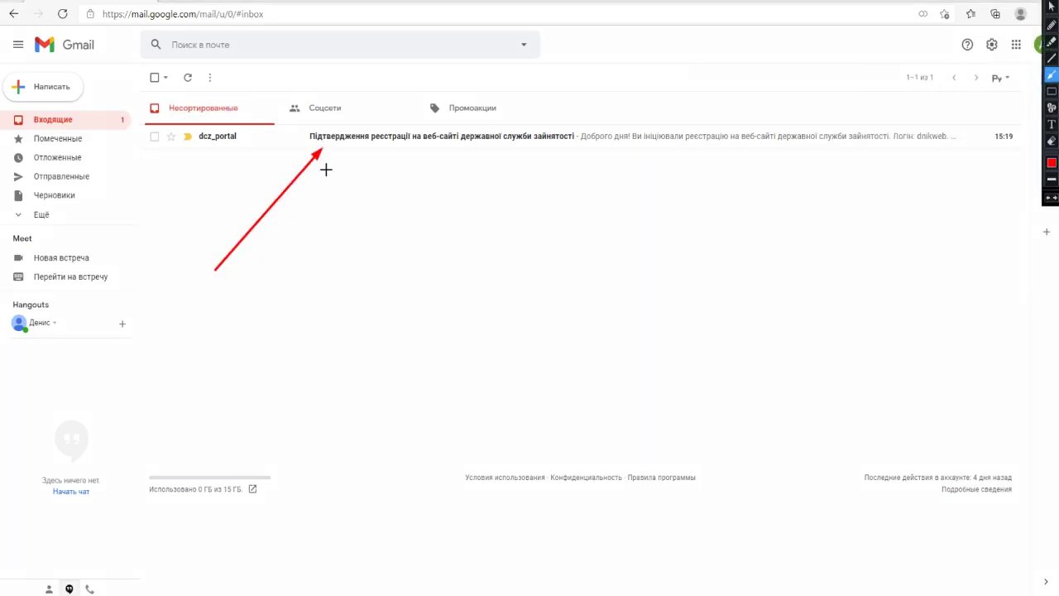
key("Escape")
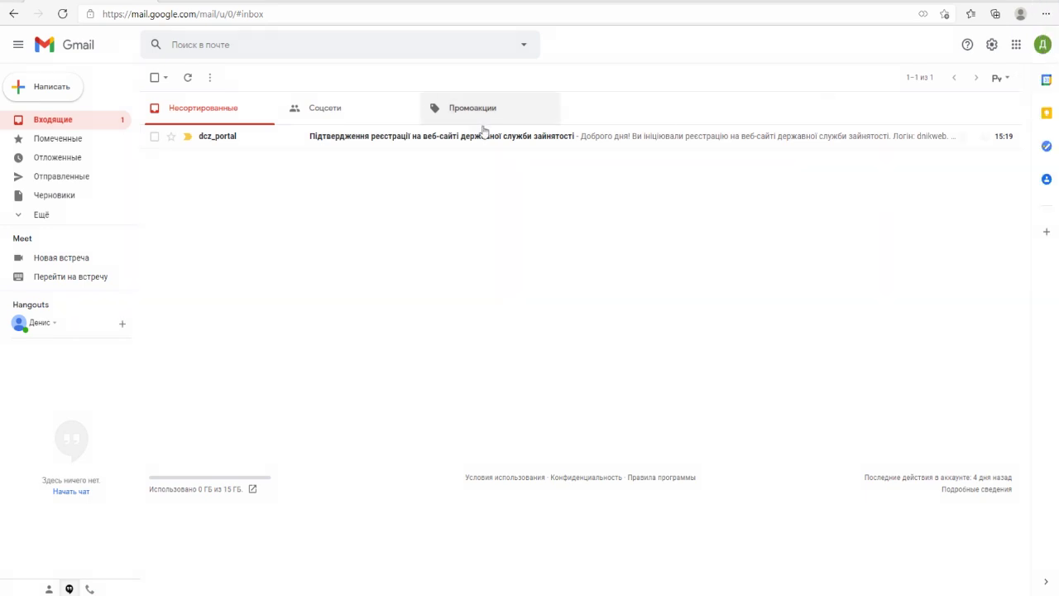
left_click(552, 131)
Select the confirmation code in the message and copy it.
key("ctrl+alt+g")
left_click_drag(417, 275, 365, 241)
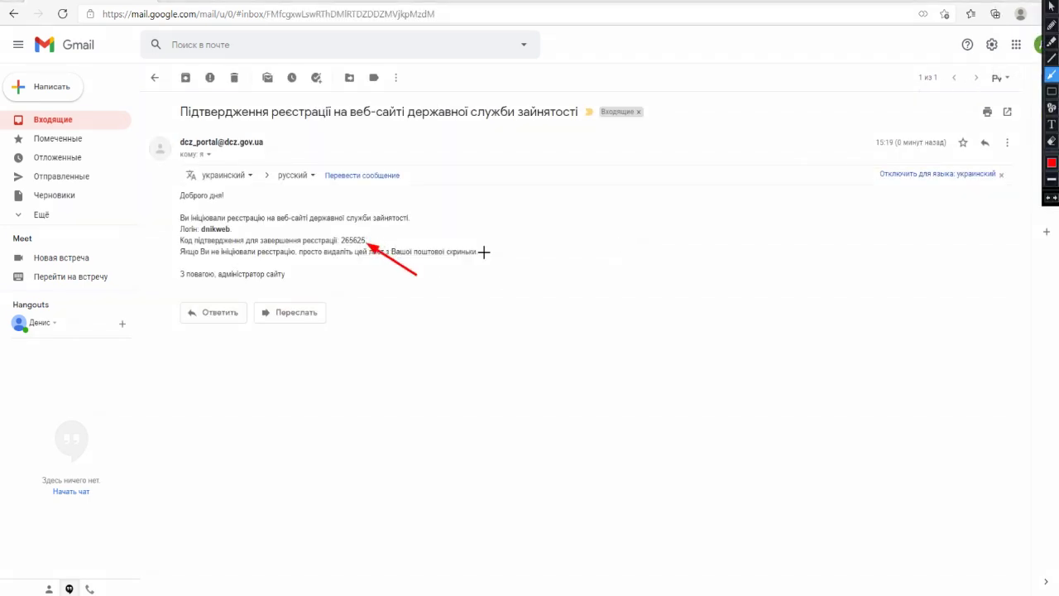
key("Escape")
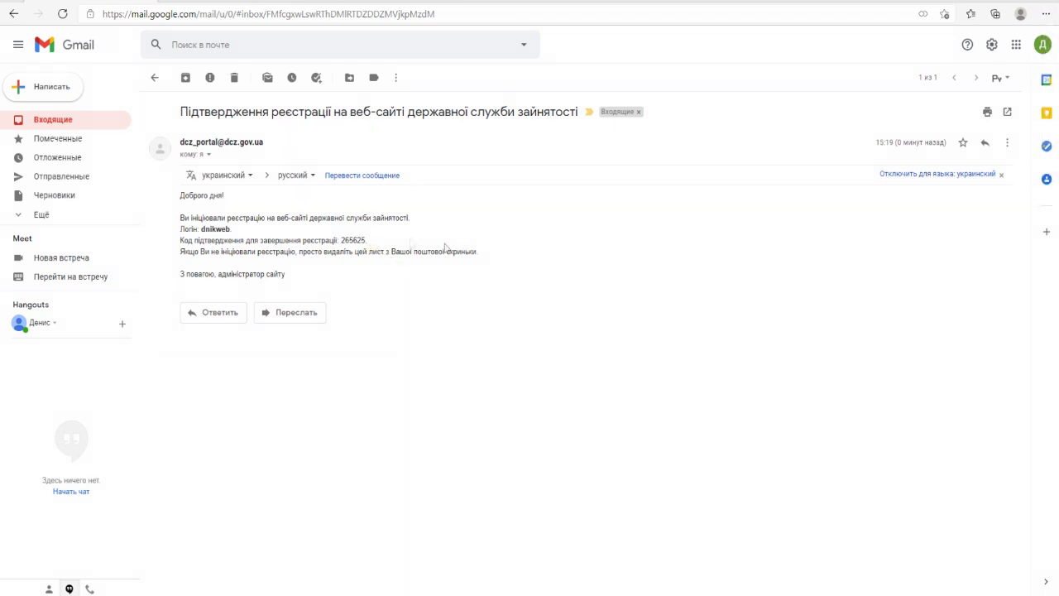
left_click_drag(342, 240, 365, 241)
right_click(359, 242)
left_click(384, 249)
Paste the copied code into the dcz.gov.ua confirmation dialog and confirm with OK.
key("alt+Tab")
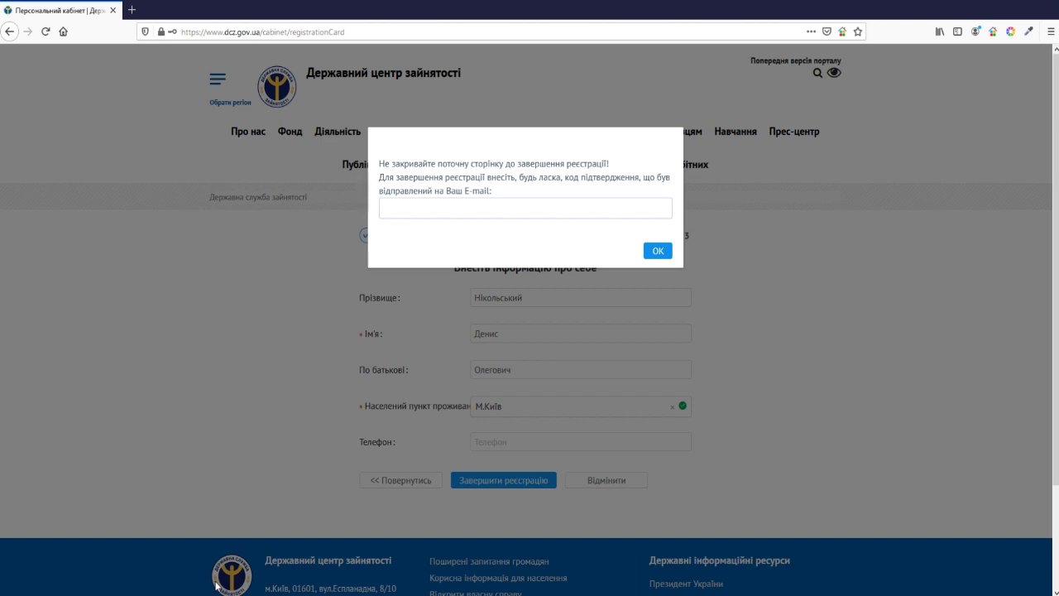
left_click(426, 212)
right_click(428, 213)
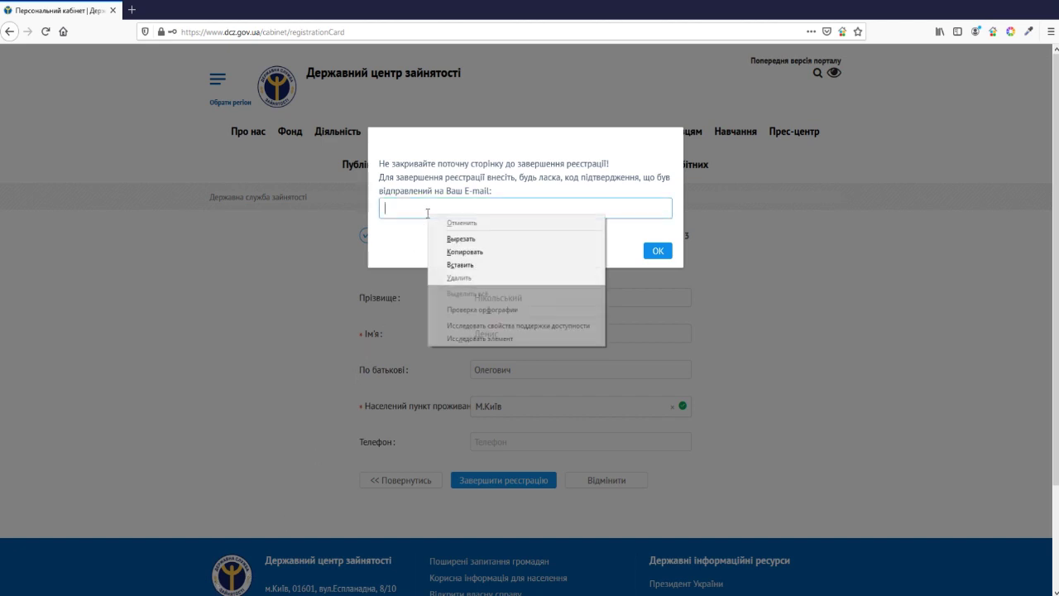
left_click(468, 266)
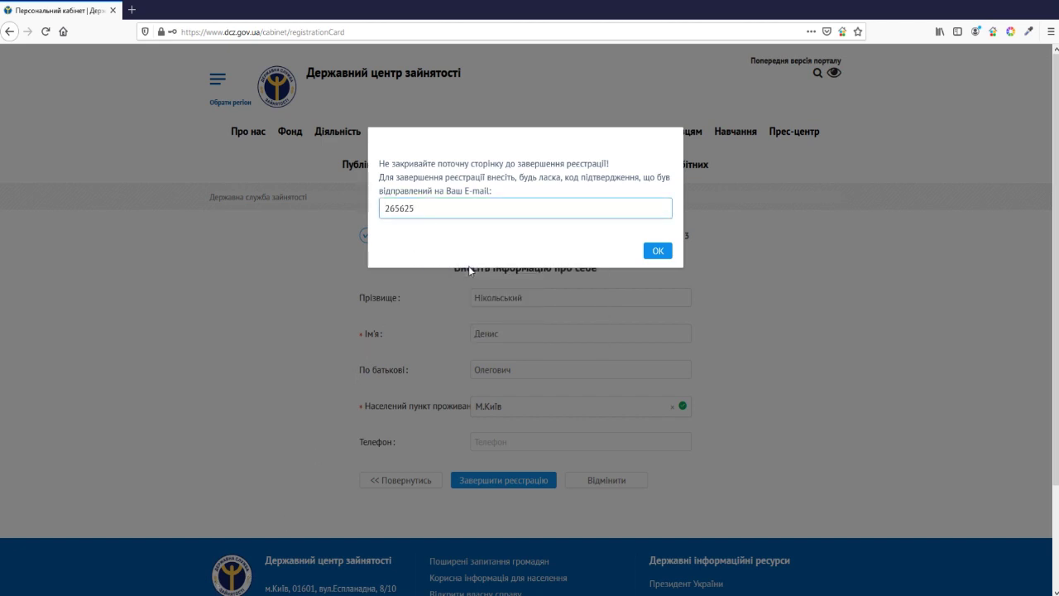
key("ctrl+shift+p")
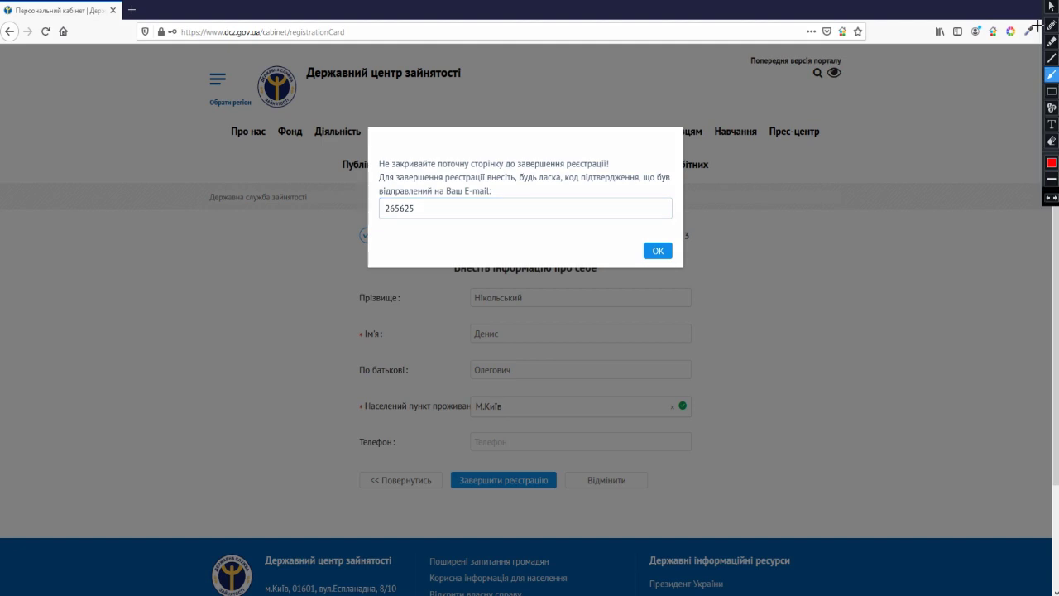
key("ctrl+shift+p")
left_click(666, 256)
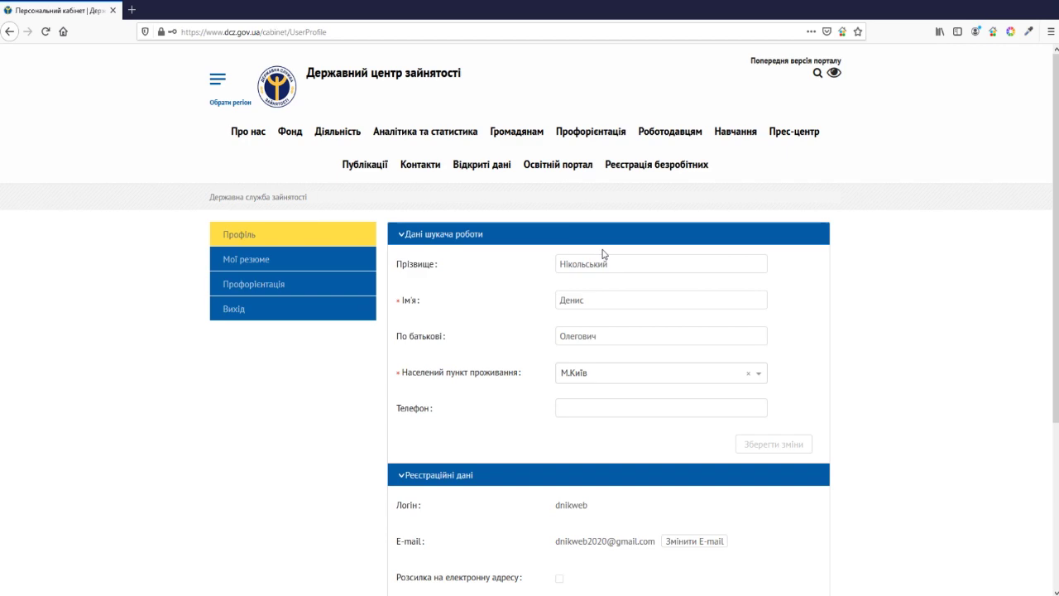
Browse Мої резюме (Резюме відсутні) and Профорієнтація, then return to the Профіль page.
scroll(603, 255, "down", 3)
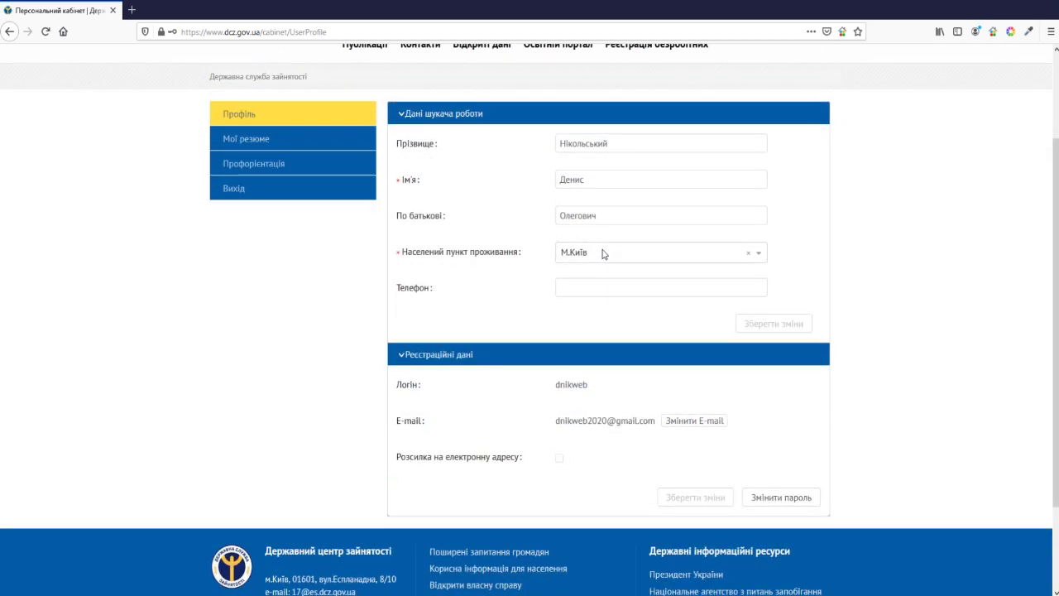
scroll(603, 254, "up", 3)
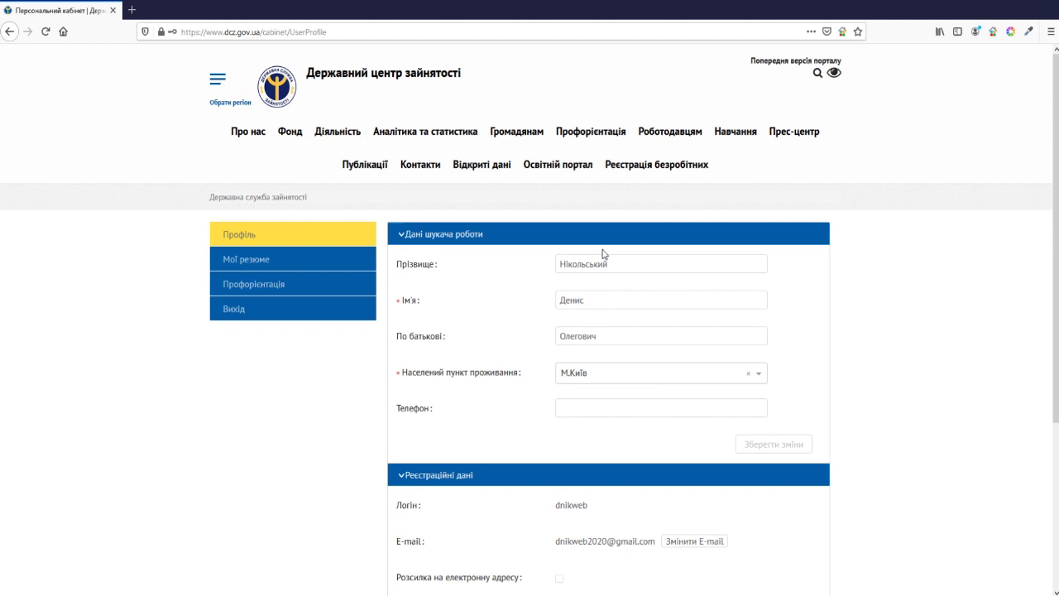
left_click(257, 263)
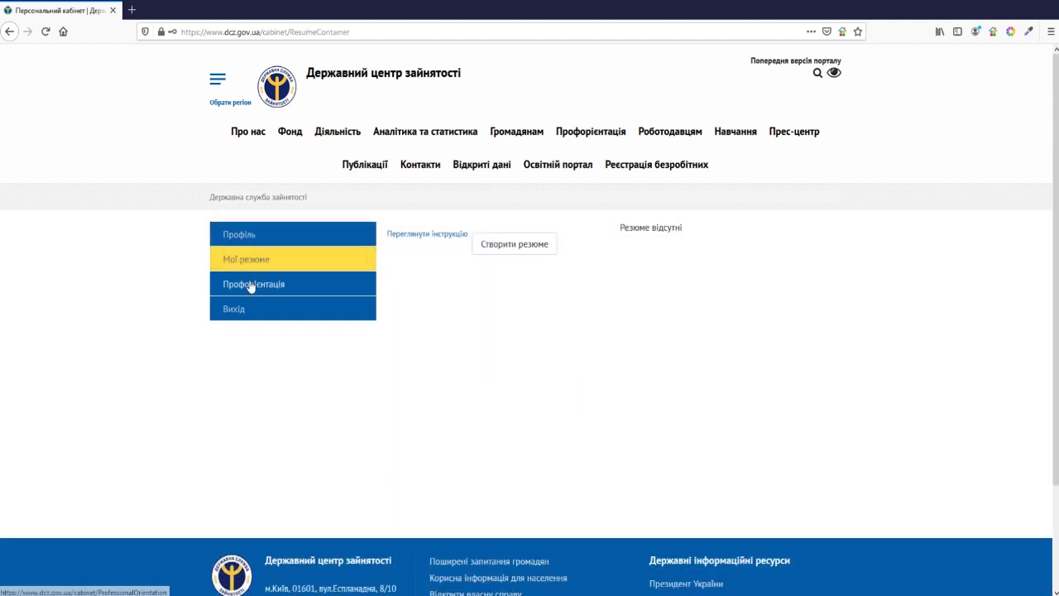
left_click(251, 286)
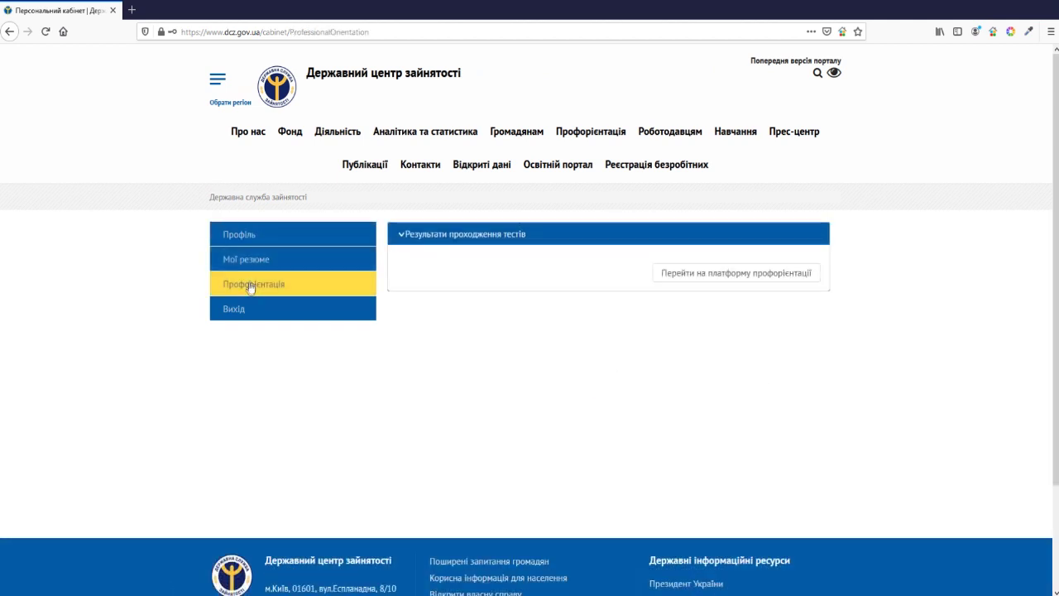
left_click(245, 262)
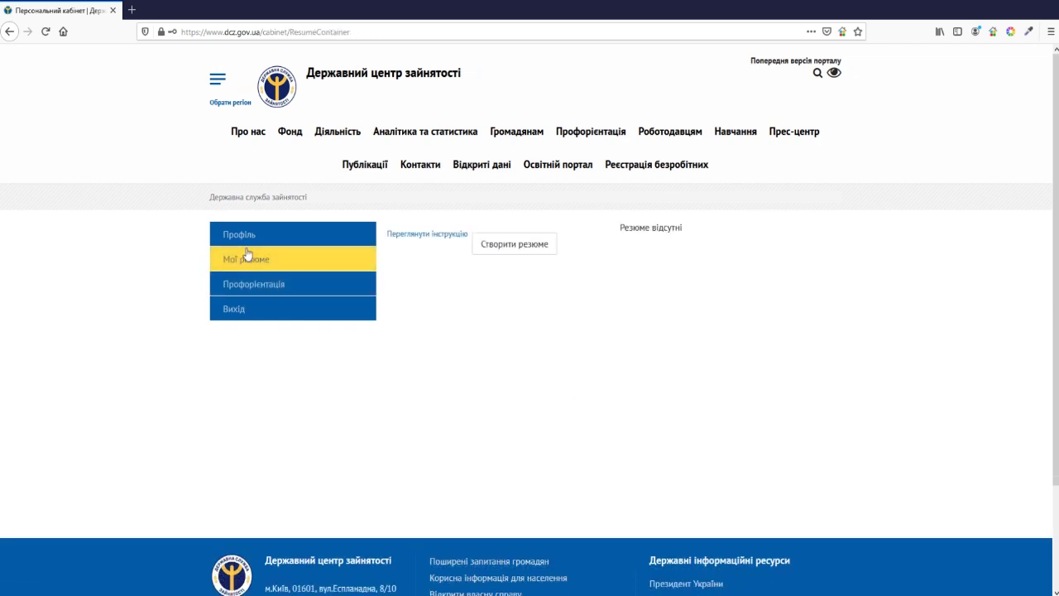
left_click(248, 239)
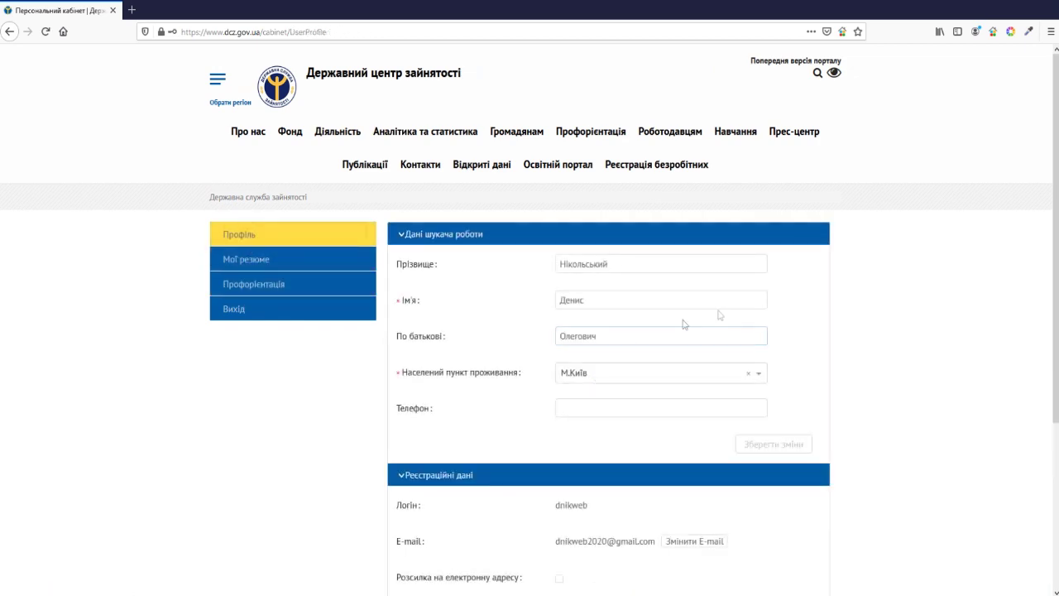
scroll(833, 311, "down", 5)
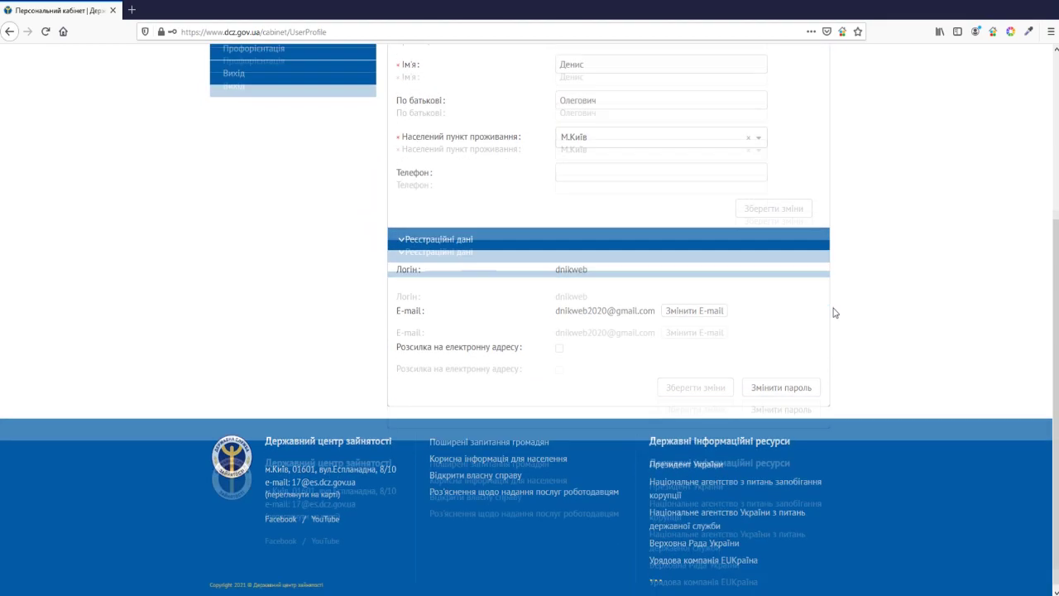
scroll(833, 311, "up", 5)
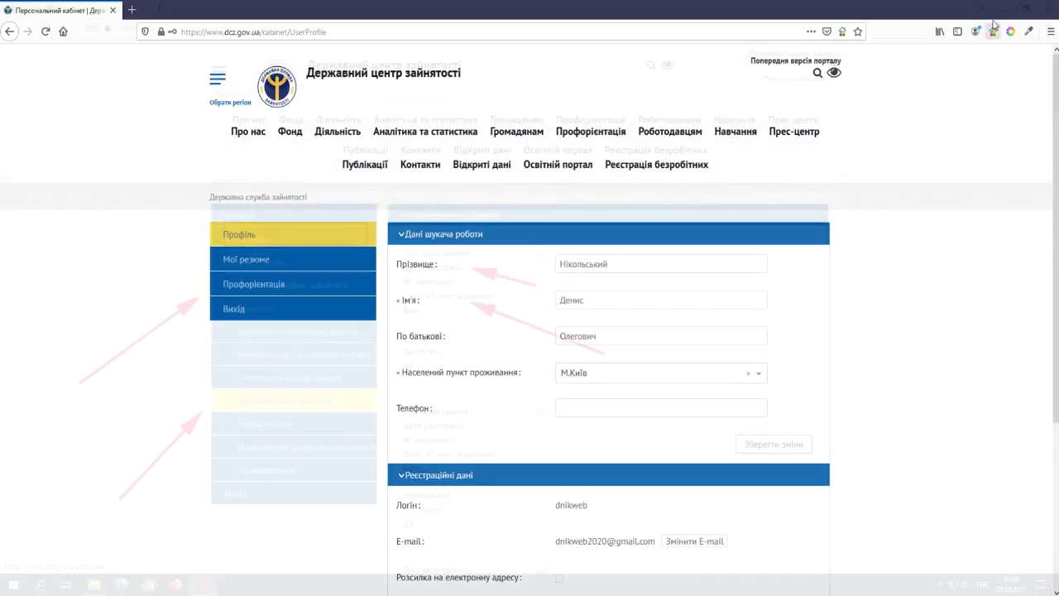